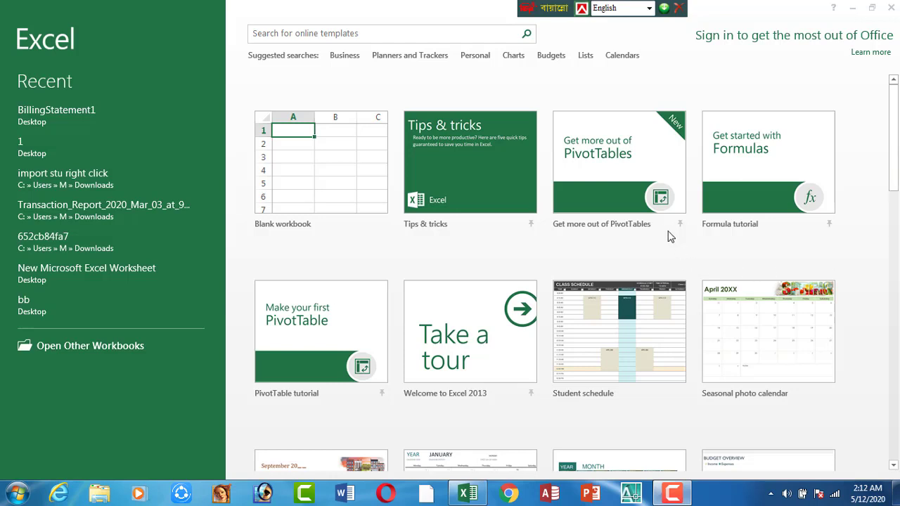
{"action": "left_click", "coordinate": [895, 178]}
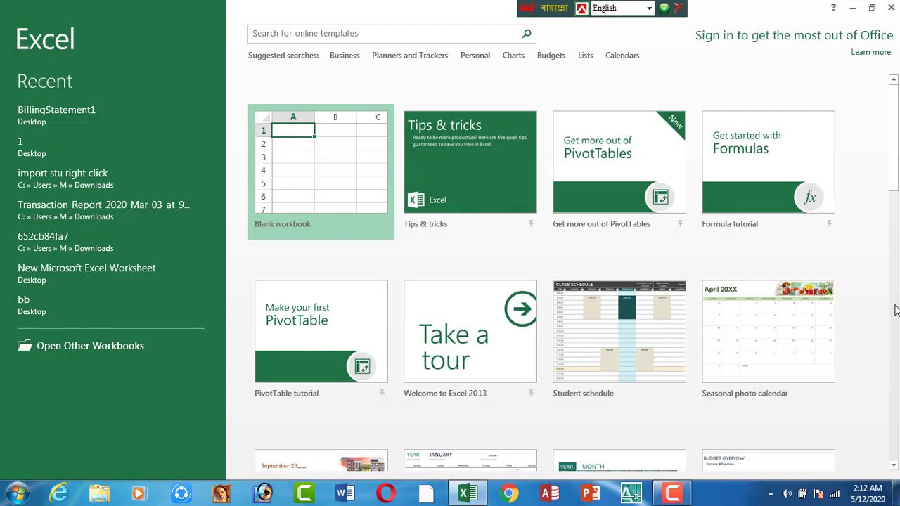
{"action": "left_click_drag", "start_coordinate": [895, 217], "coordinate": [891, 159]}
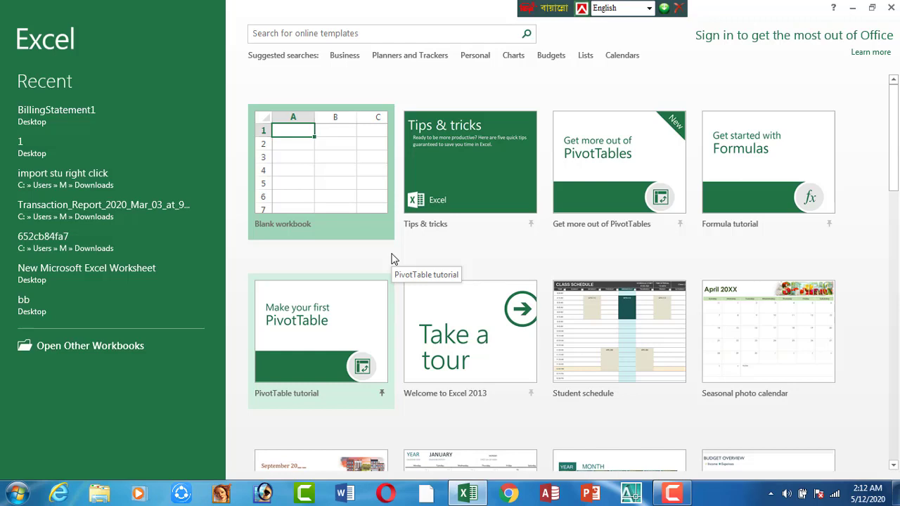
Minimize Excel, bring it back, and open then dismiss a template's shortcut menu.
{"action": "left_click", "coordinate": [893, 9]}
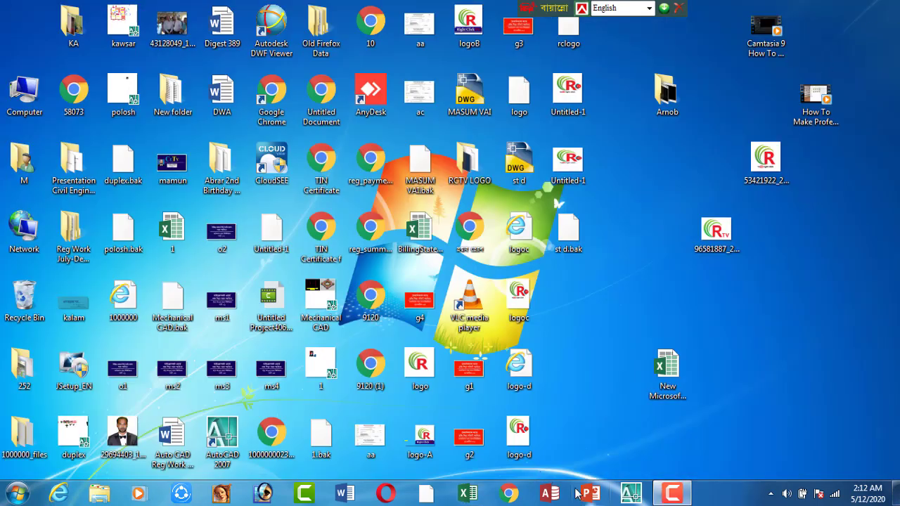
{"action": "left_click", "coordinate": [467, 494]}
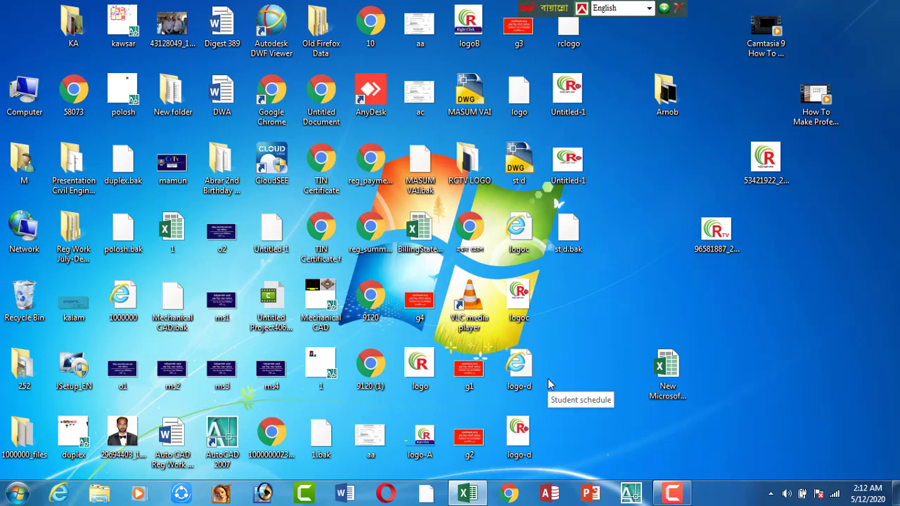
{"action": "right_click", "coordinate": [613, 265]}
{"action": "left_click", "coordinate": [739, 300]}
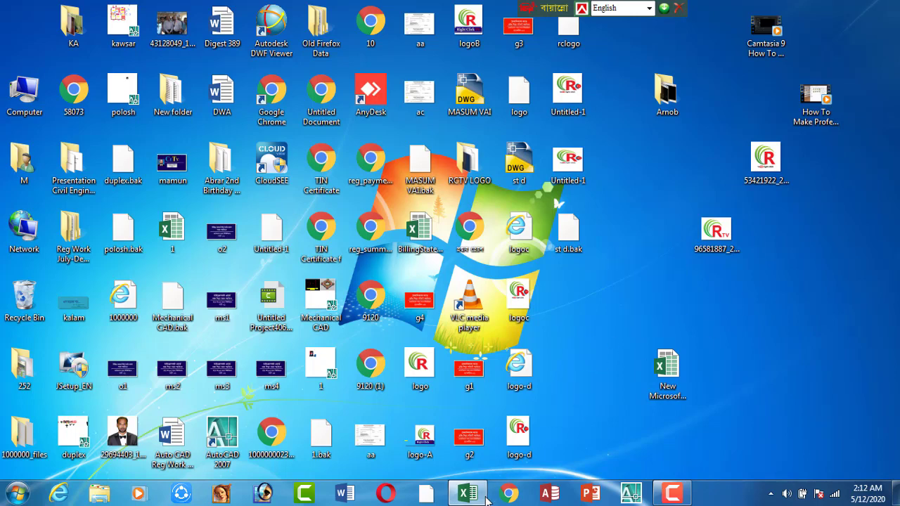
Open and dismiss the desktop shortcut menu, then restore Excel showing the Seasonal photo calendar preview.
{"action": "right_click", "coordinate": [613, 329]}
{"action": "left_click", "coordinate": [643, 184]}
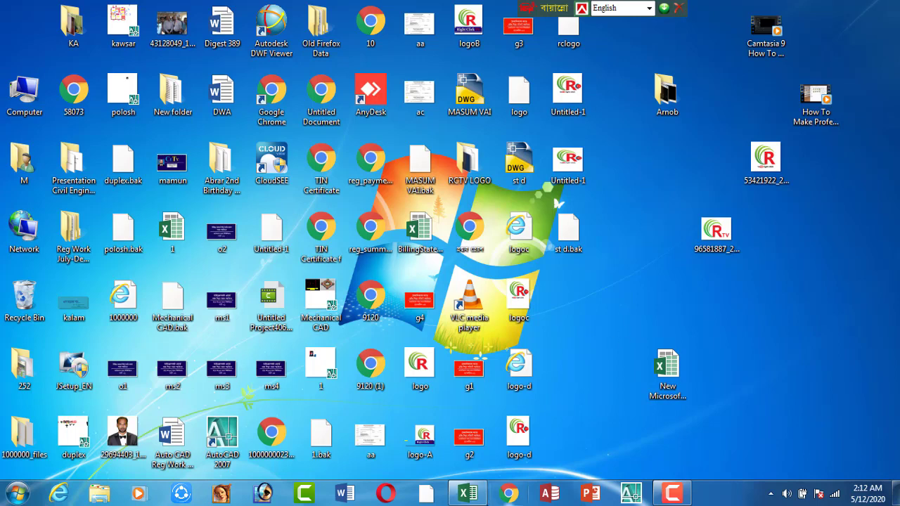
{"action": "left_click", "coordinate": [476, 495]}
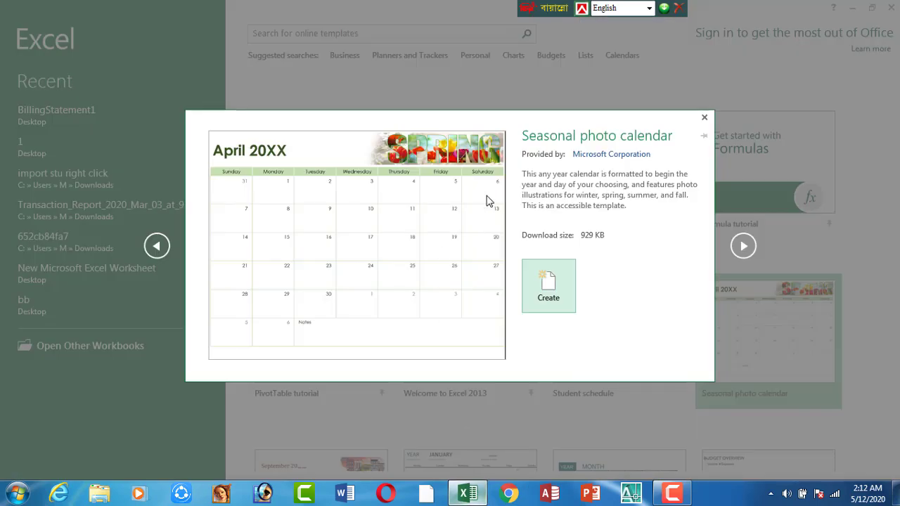
Close the Seasonal photo calendar preview to return to the start screen template gallery.
{"action": "left_click", "coordinate": [704, 118]}
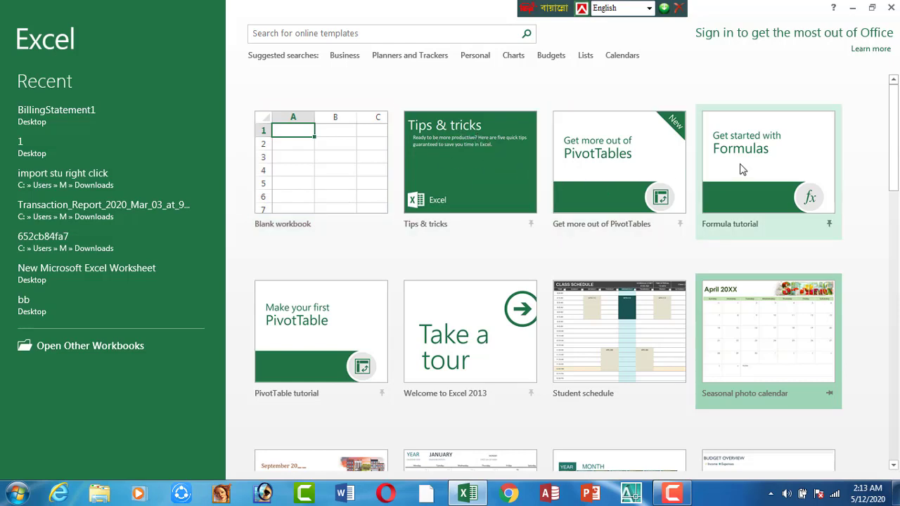
{"action": "scroll", "coordinate": [668, 232], "scroll_direction": "down", "scroll_amount": 1}
{"action": "scroll", "coordinate": [439, 292], "scroll_direction": "down", "scroll_amount": 1}
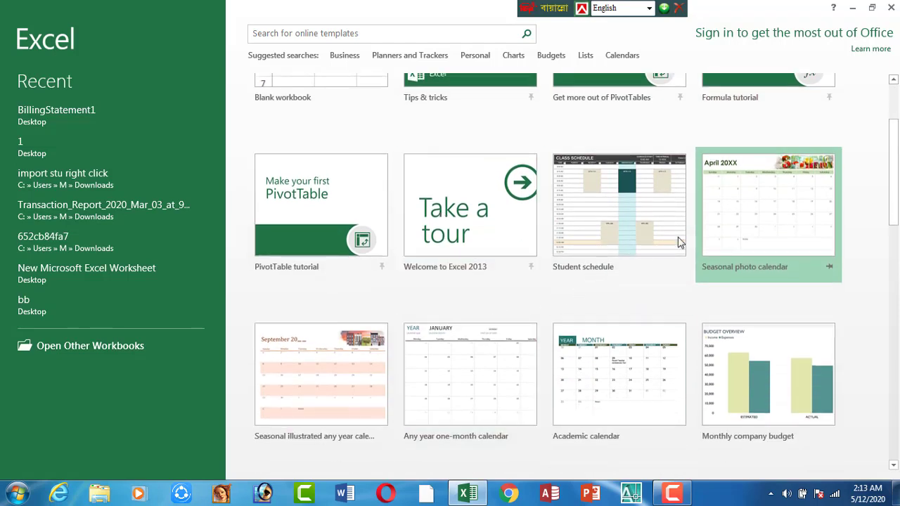
{"action": "scroll", "coordinate": [542, 383], "scroll_direction": "down", "scroll_amount": 1}
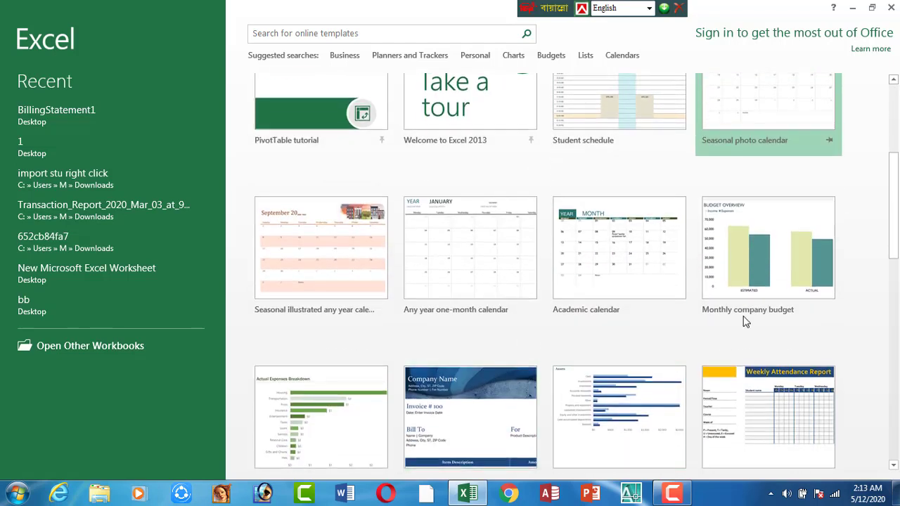
{"action": "scroll", "coordinate": [615, 267], "scroll_direction": "down", "scroll_amount": 1}
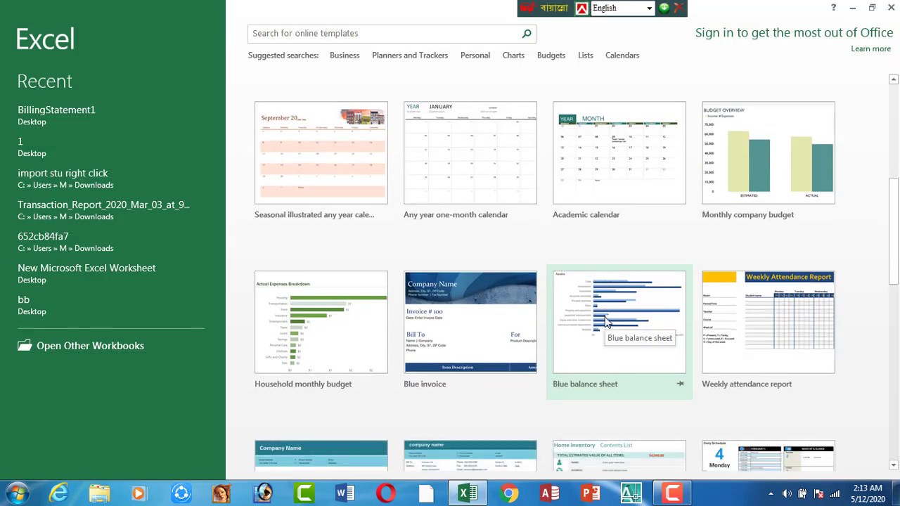
{"action": "scroll", "coordinate": [606, 322], "scroll_direction": "down", "scroll_amount": 1}
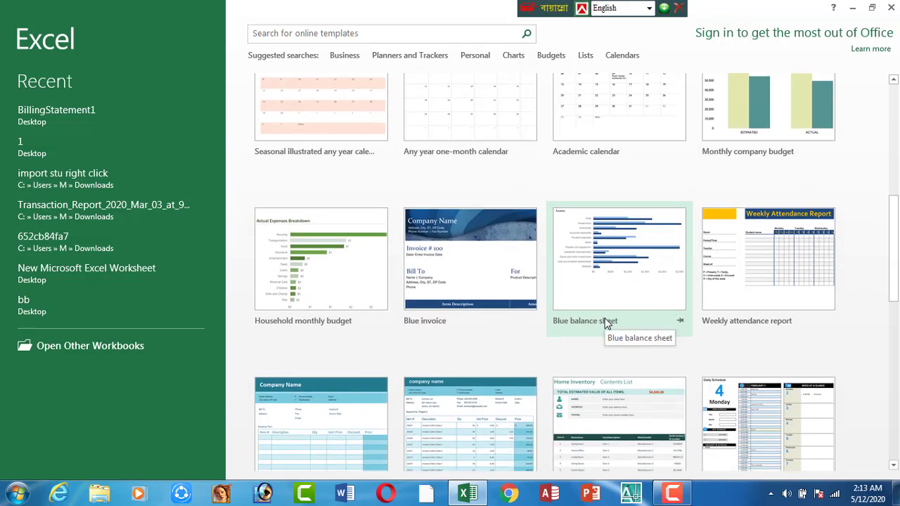
{"action": "scroll", "coordinate": [606, 322], "scroll_direction": "down", "scroll_amount": 1}
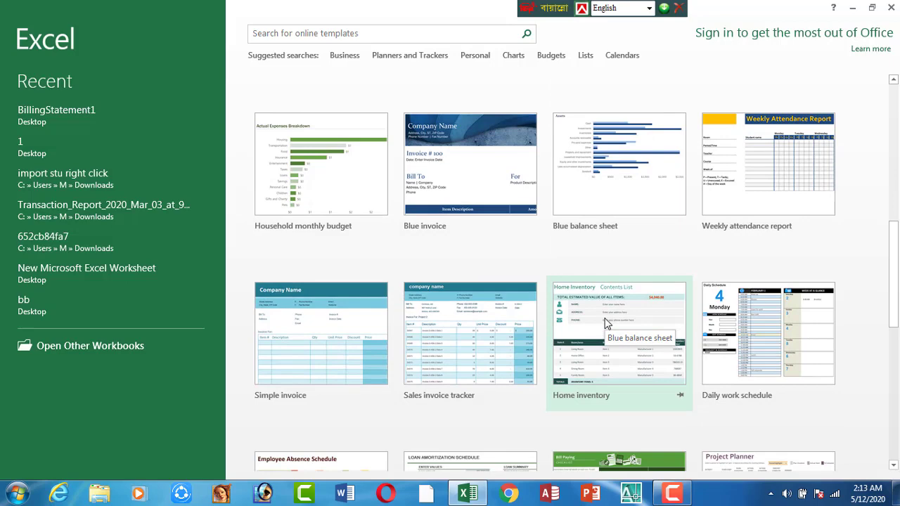
{"action": "scroll", "coordinate": [640, 282], "scroll_direction": "down", "scroll_amount": 2}
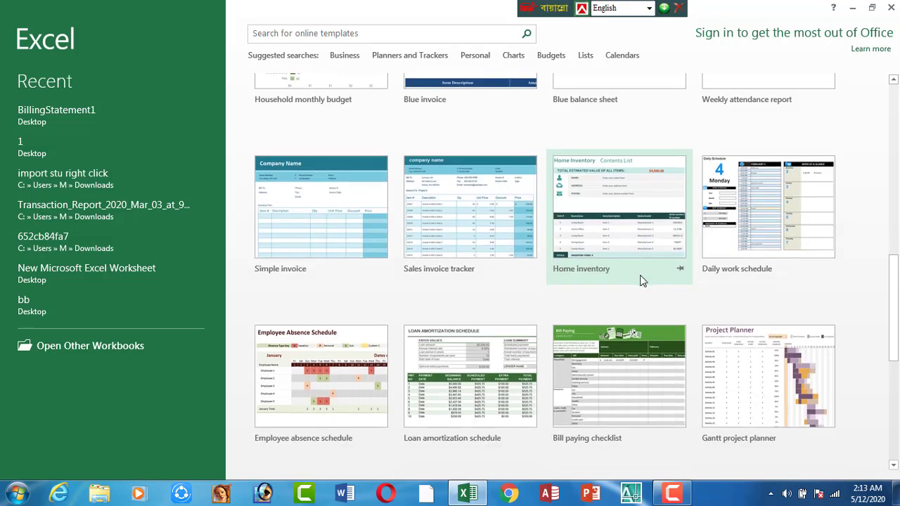
{"action": "scroll", "coordinate": [640, 281], "scroll_direction": "down", "scroll_amount": 2}
{"action": "scroll", "coordinate": [632, 310], "scroll_direction": "down", "scroll_amount": 1}
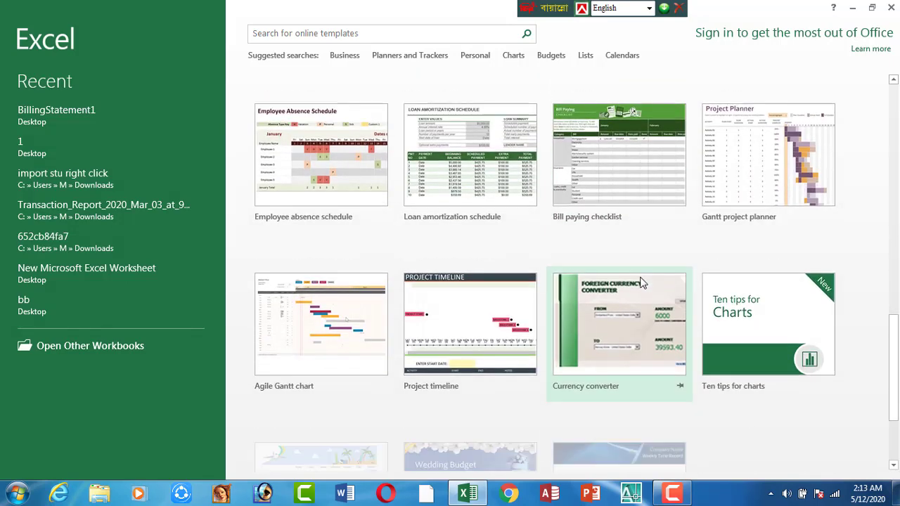
{"action": "scroll", "coordinate": [623, 333], "scroll_direction": "up", "scroll_amount": 3}
{"action": "scroll", "coordinate": [602, 328], "scroll_direction": "up", "scroll_amount": 7}
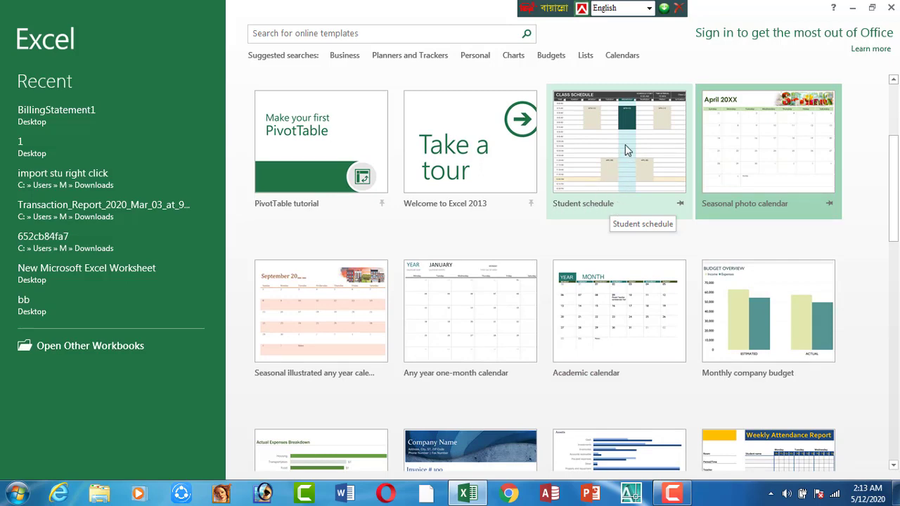
Create Student schedule1 from the Student schedule template and inspect the Sunday and Monday time-slot cells.
{"action": "double_click", "coordinate": [625, 146]}
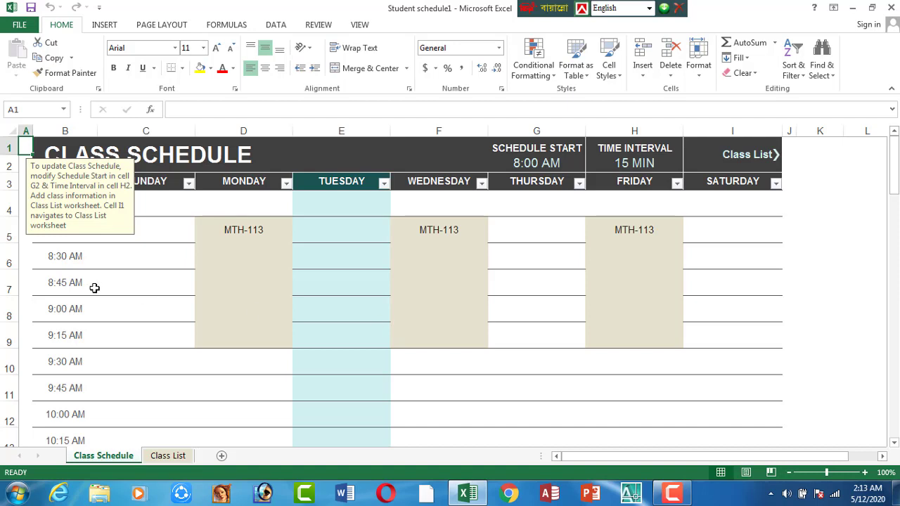
{"action": "left_click", "coordinate": [189, 208]}
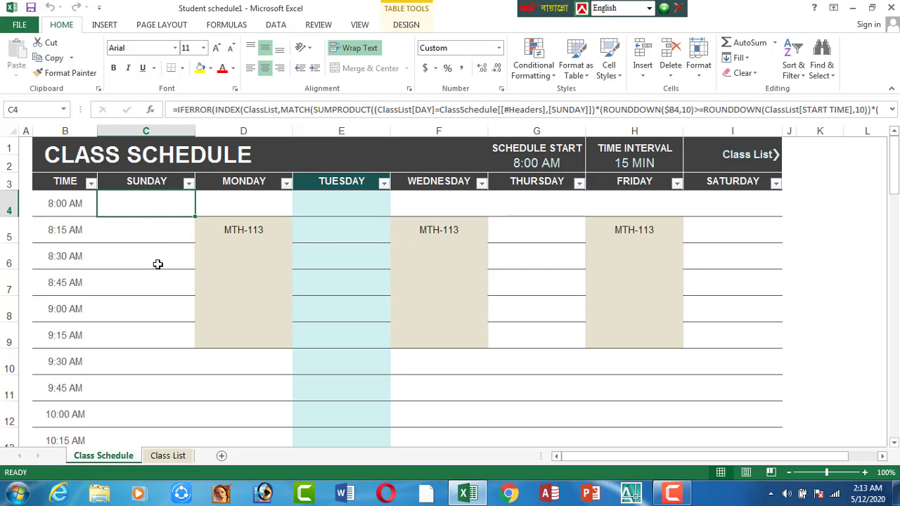
{"action": "scroll", "coordinate": [159, 266], "scroll_direction": "down", "scroll_amount": 1}
{"action": "left_click", "coordinate": [242, 195]}
{"action": "scroll", "coordinate": [255, 267], "scroll_direction": "up", "scroll_amount": 1}
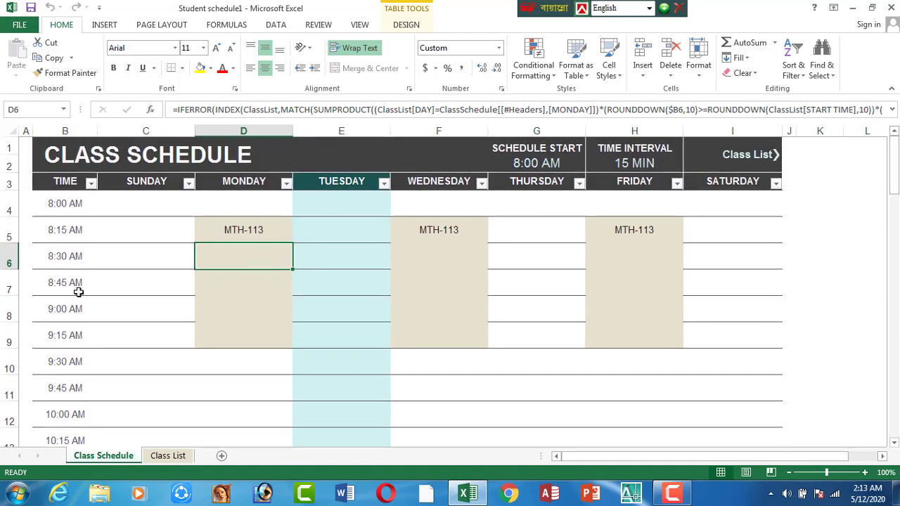
Edit and commit cell B4's start-time formula, leaving every time row at 8:00 AM without MTH-113 classes.
{"action": "double_click", "coordinate": [64, 213]}
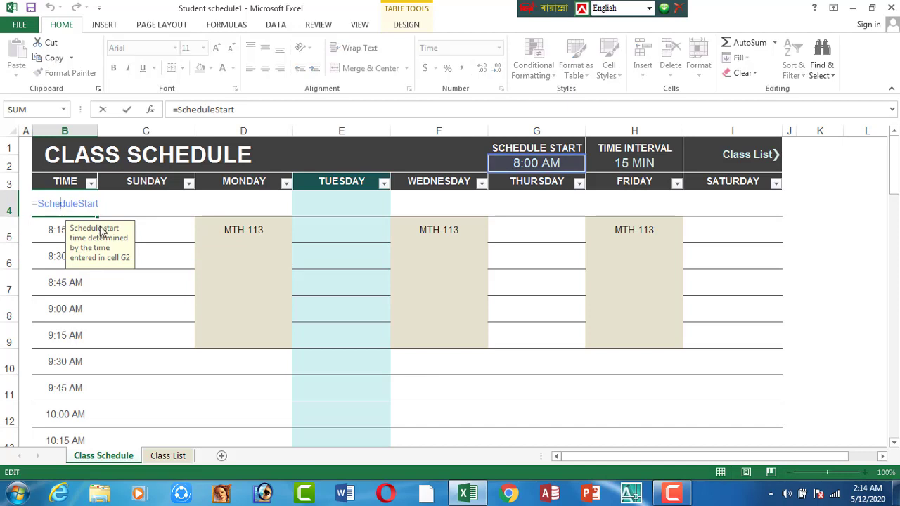
{"action": "left_click", "coordinate": [170, 239]}
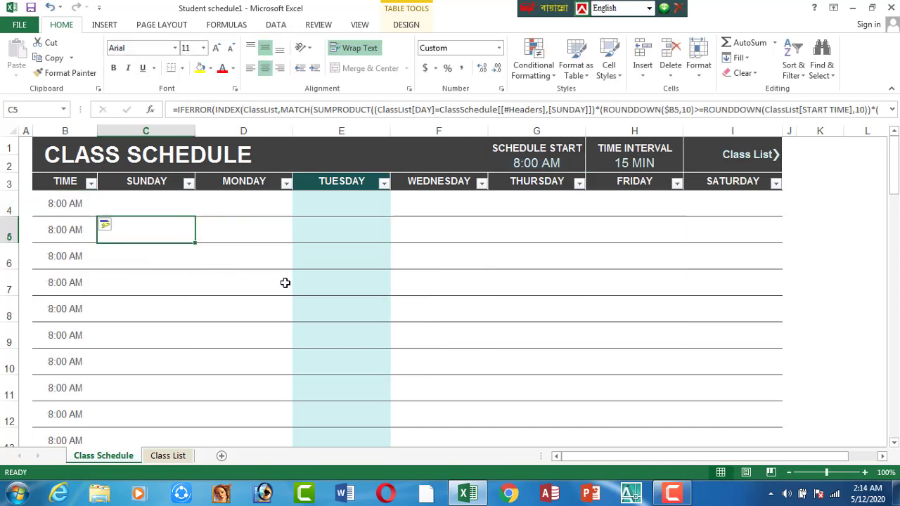
{"action": "scroll", "coordinate": [325, 281], "scroll_direction": "down", "scroll_amount": 3}
{"action": "scroll", "coordinate": [202, 295], "scroll_direction": "down", "scroll_amount": 3}
{"action": "scroll", "coordinate": [201, 314], "scroll_direction": "up", "scroll_amount": 5}
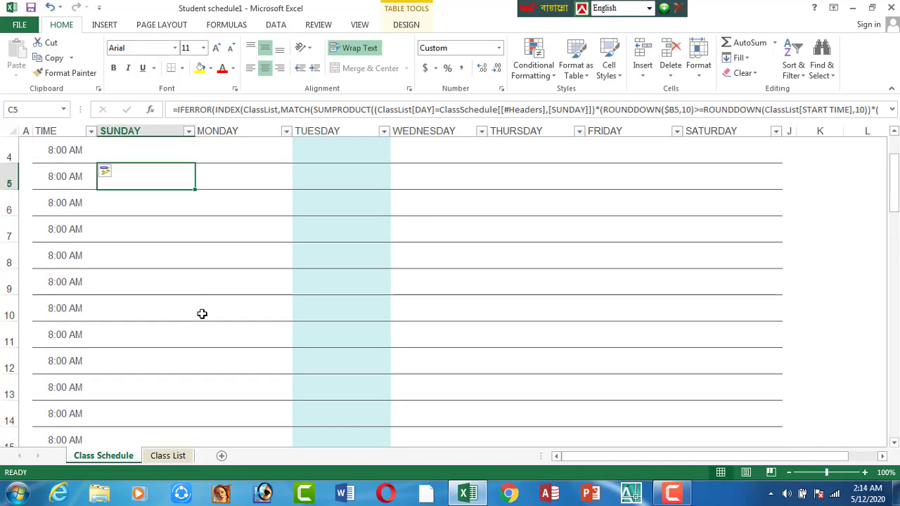
{"action": "scroll", "coordinate": [338, 278], "scroll_direction": "up", "scroll_amount": 1}
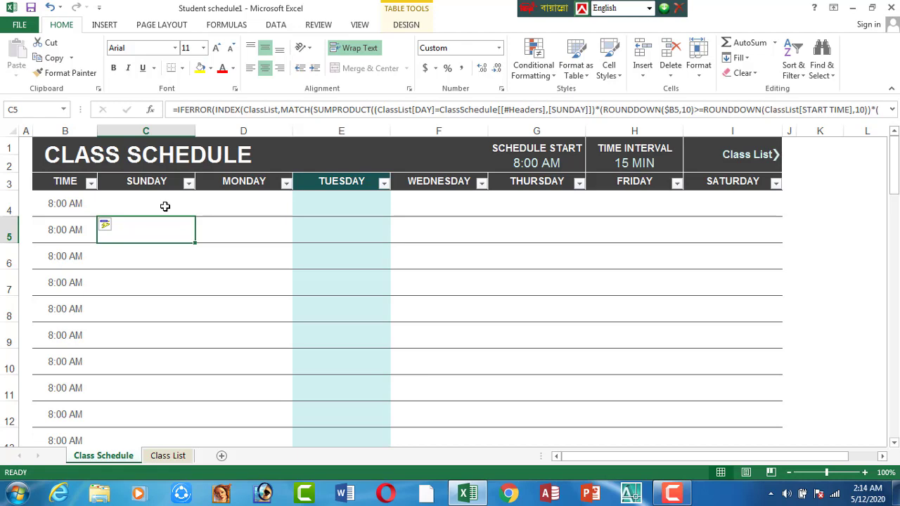
{"action": "scroll", "coordinate": [302, 253], "scroll_direction": "down", "scroll_amount": 4}
{"action": "scroll", "coordinate": [332, 302], "scroll_direction": "up", "scroll_amount": 4}
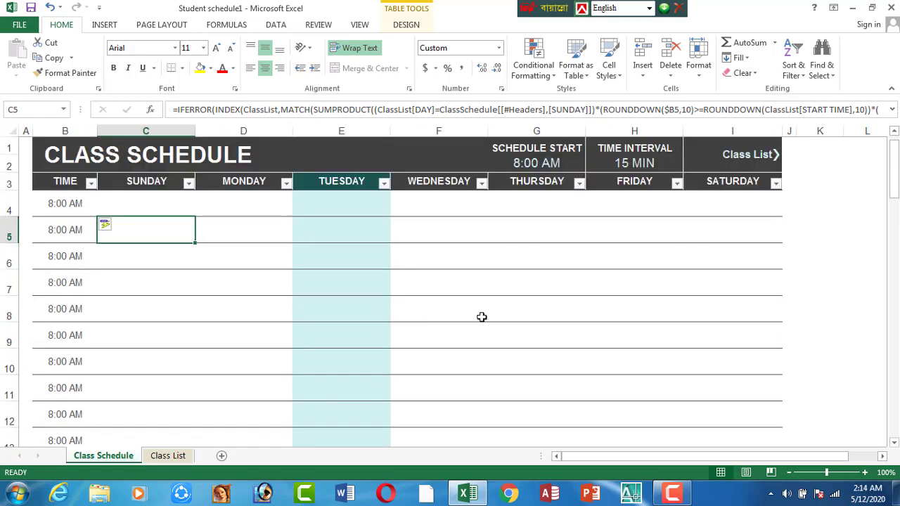
Switch to the Class List sheet via the I1 link and select the Building A entry in E4.
{"action": "left_click", "coordinate": [772, 155]}
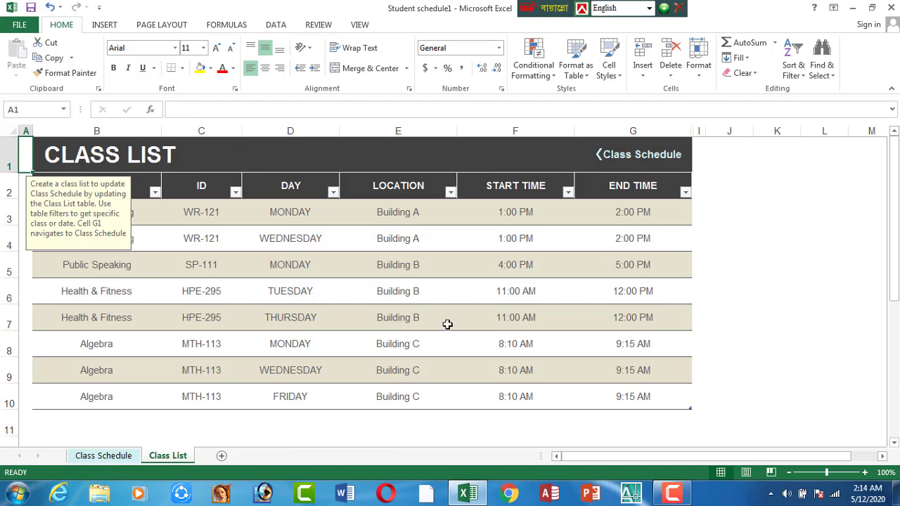
{"action": "scroll", "coordinate": [448, 325], "scroll_direction": "down", "scroll_amount": 1}
{"action": "scroll", "coordinate": [448, 324], "scroll_direction": "up", "scroll_amount": 1}
{"action": "left_click", "coordinate": [344, 242]}
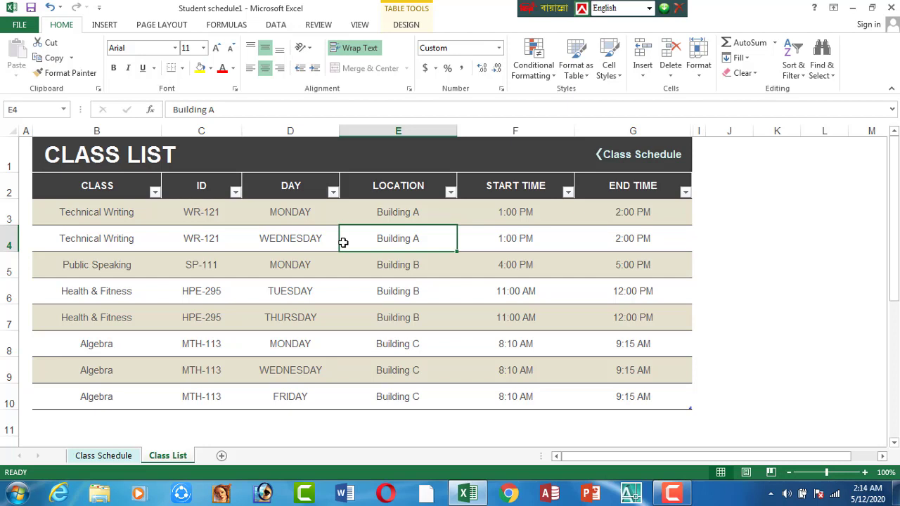
Print-preview the Class List sheet, then the Class Schedule sheet, returning to Class Schedule.
{"action": "key", "text": "ctrl+p"}
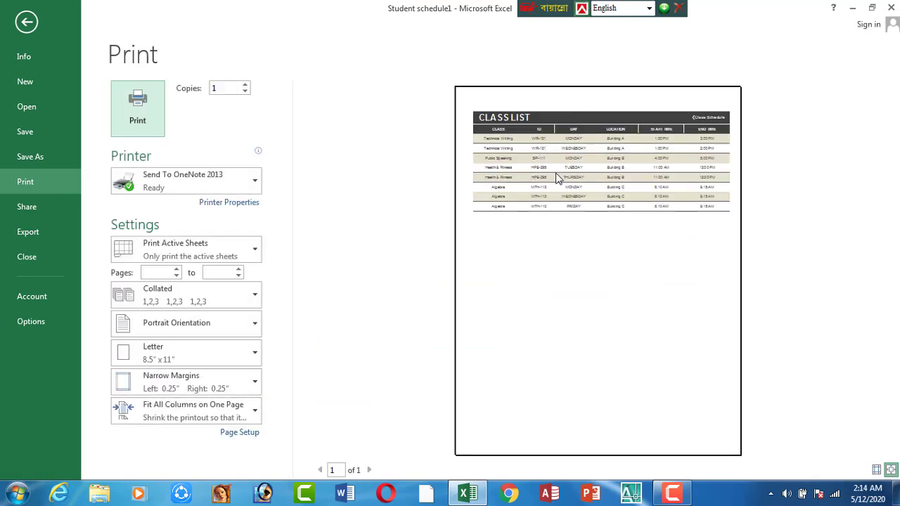
{"action": "key", "text": "Escape"}
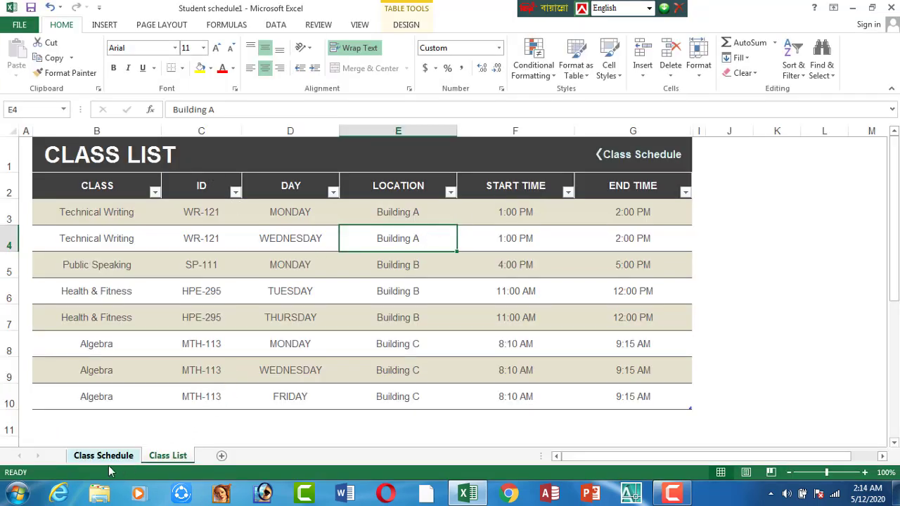
{"action": "left_click", "coordinate": [106, 457]}
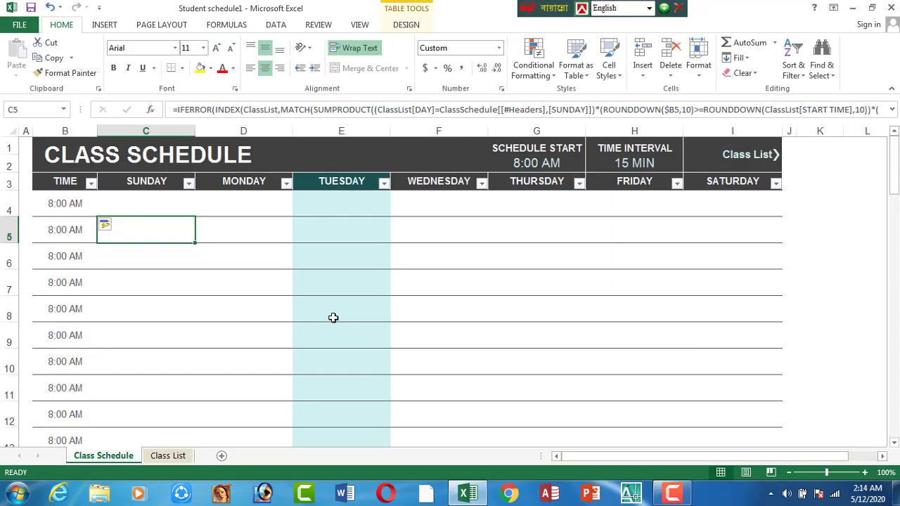
{"action": "key", "text": "ctrl+p"}
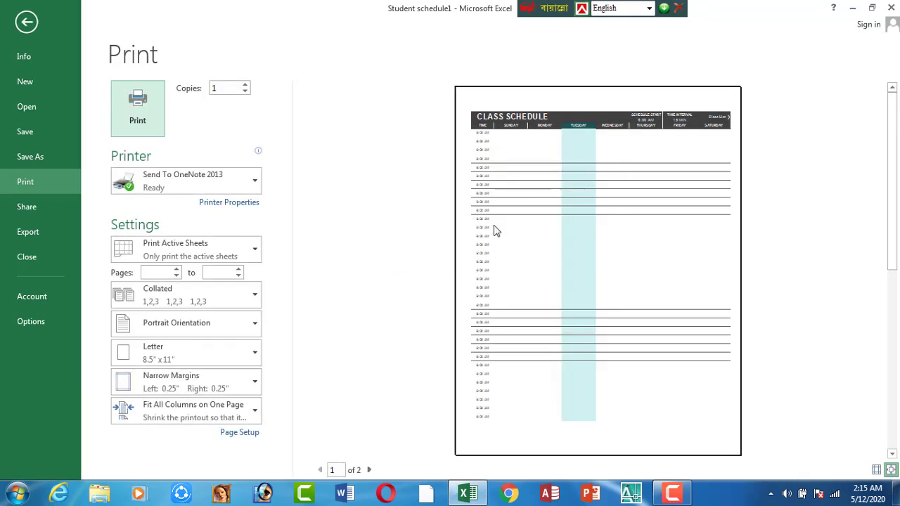
{"action": "key", "text": "Escape"}
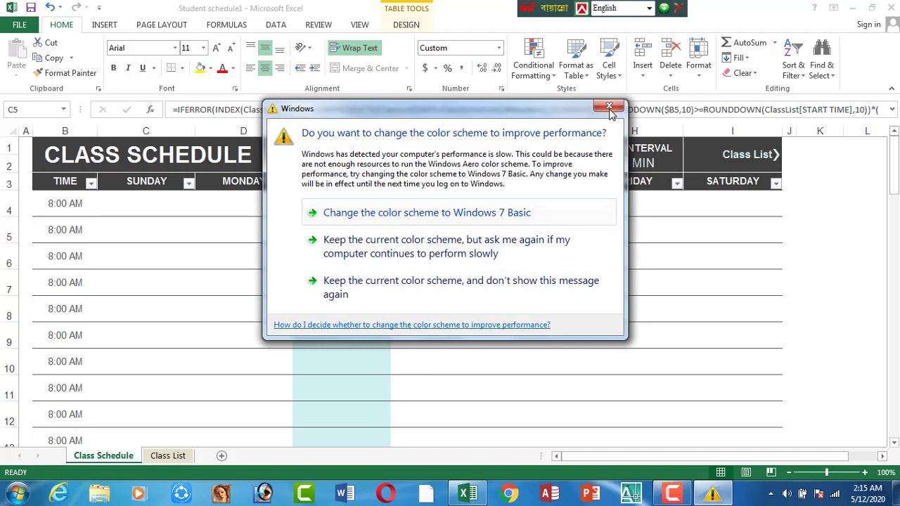
Dismiss the Windows colour-scheme performance prompt over the Class Schedule sheet.
{"action": "left_click", "coordinate": [608, 108]}
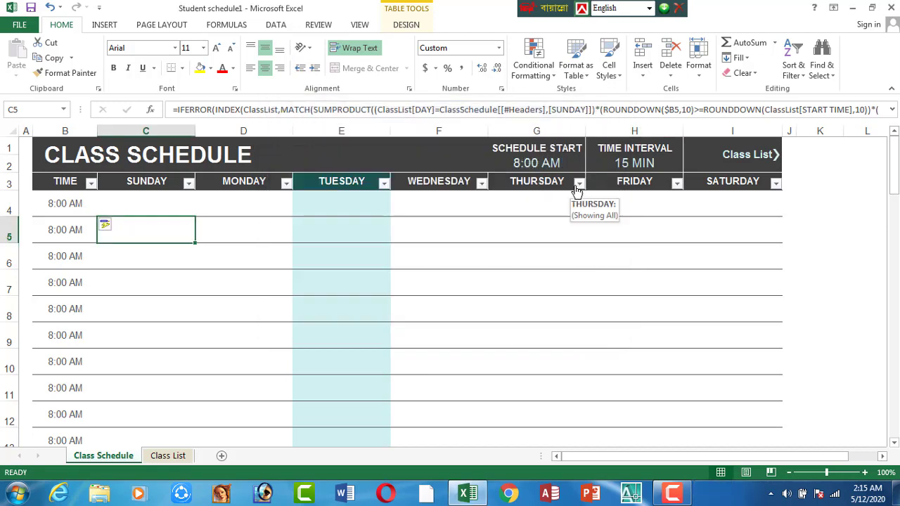